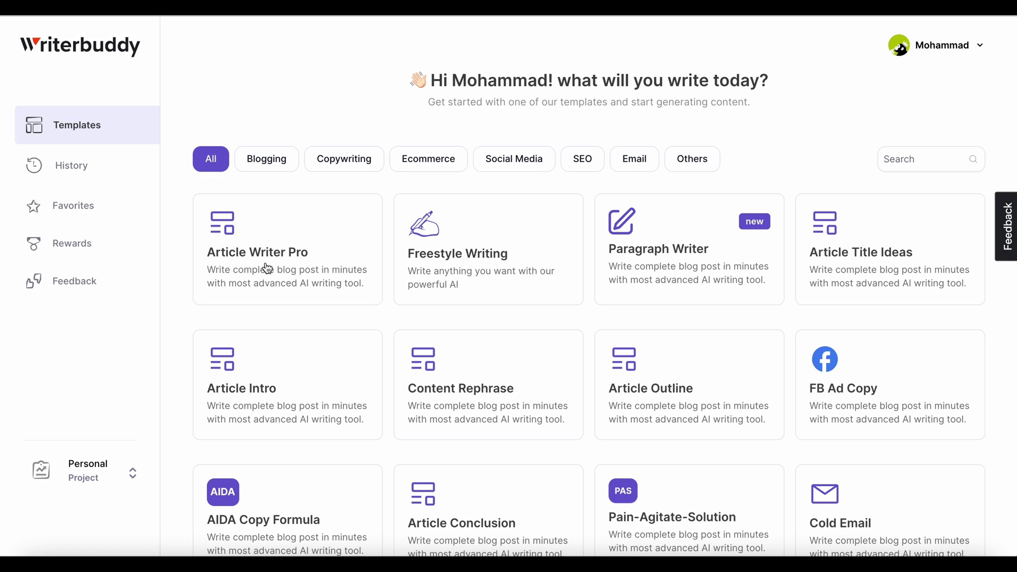
Step: Open the Article Writer Pro template and keep English as the article language
{"action": "left_click", "coordinate": [309, 274]}
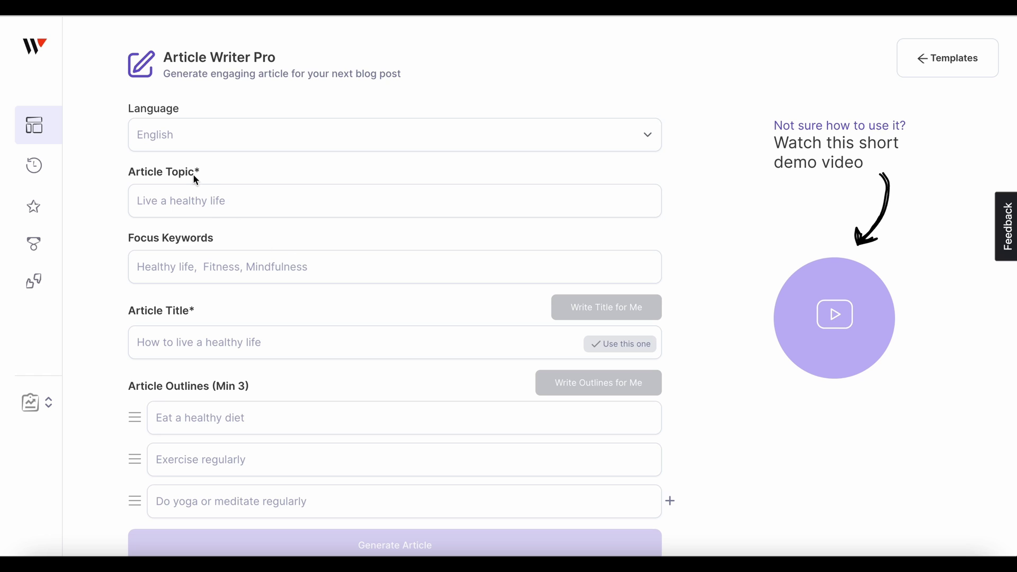
{"action": "left_click", "coordinate": [200, 200]}
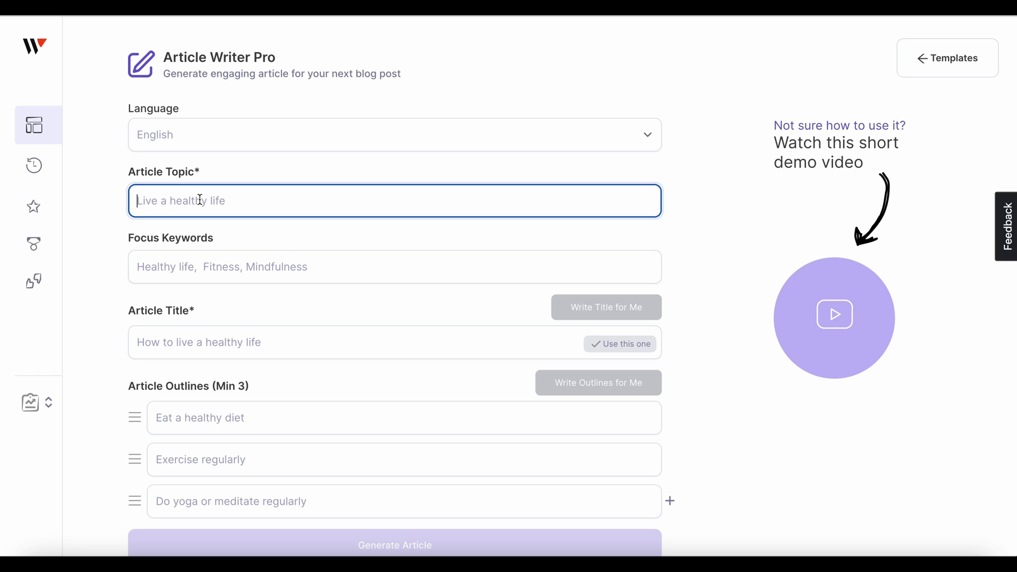
{"action": "left_click", "coordinate": [236, 135]}
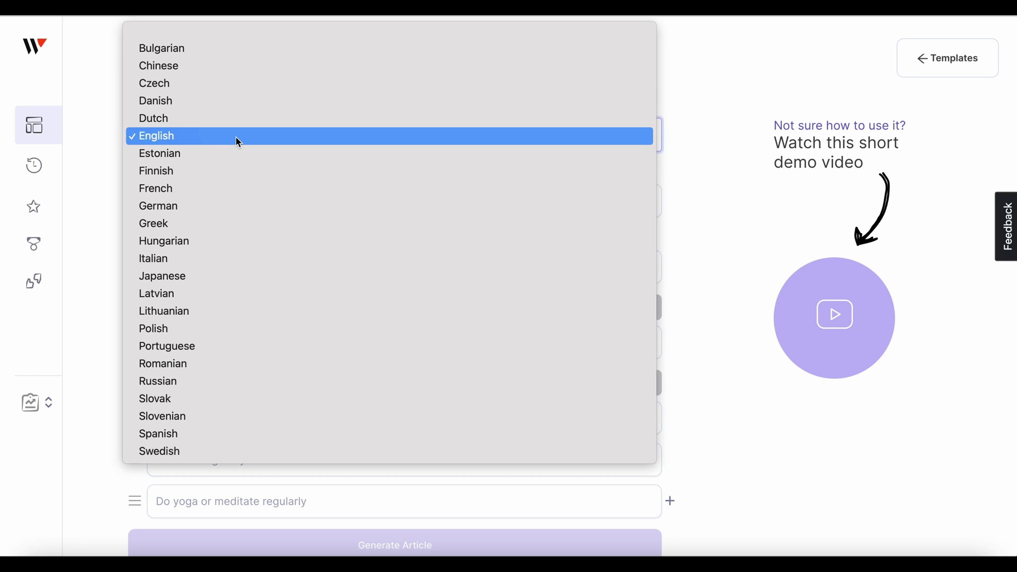
{"action": "left_click", "coordinate": [237, 137]}
Step: Enter the topic 'Messi world's best footballer' and the focus keyword 'Best footballer'
{"action": "left_click", "coordinate": [218, 204]}
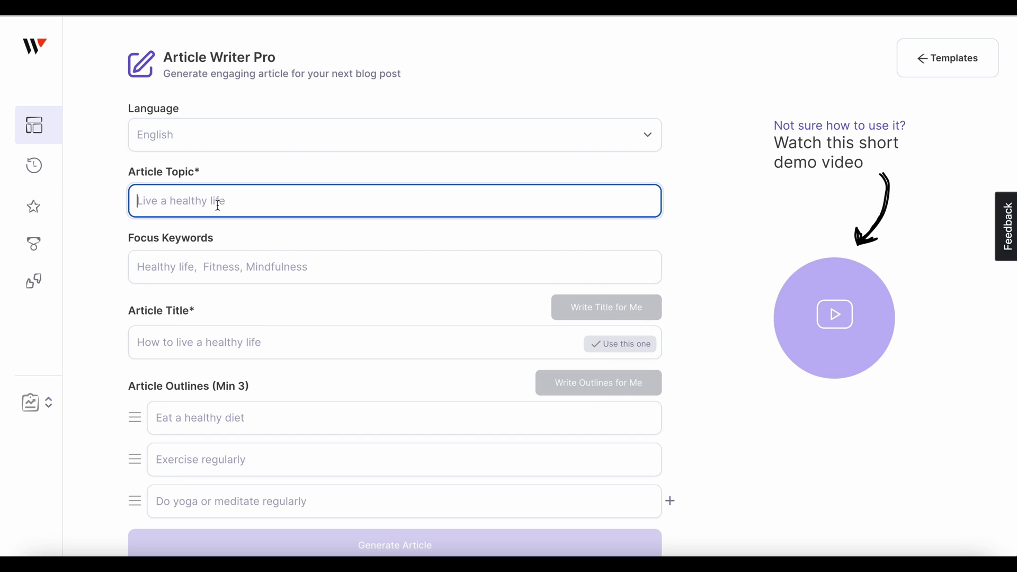
{"action": "type", "text": "Messi wor"}
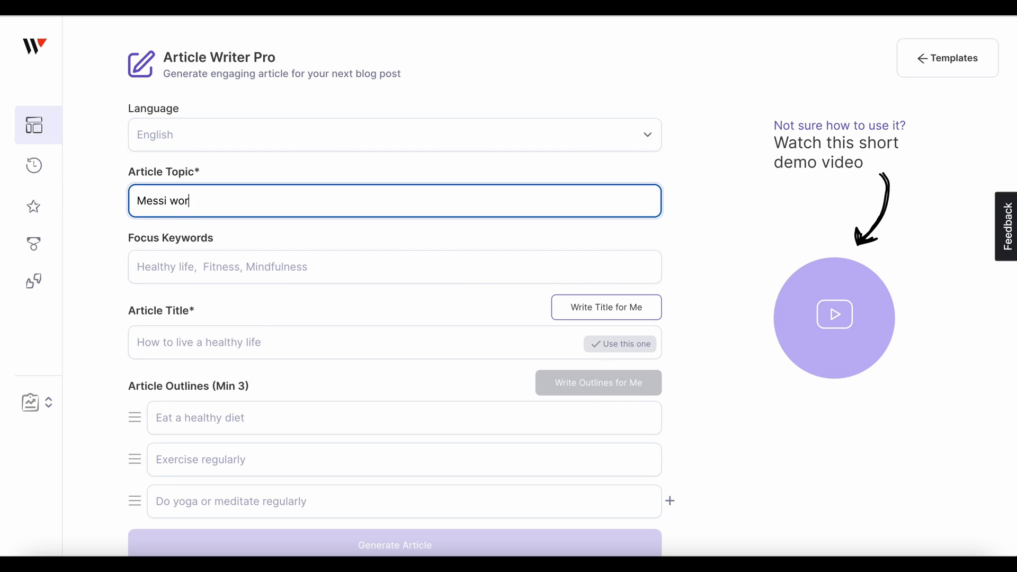
{"action": "type", "text": "ld's bes"}
{"action": "type", "text": "t footballer"}
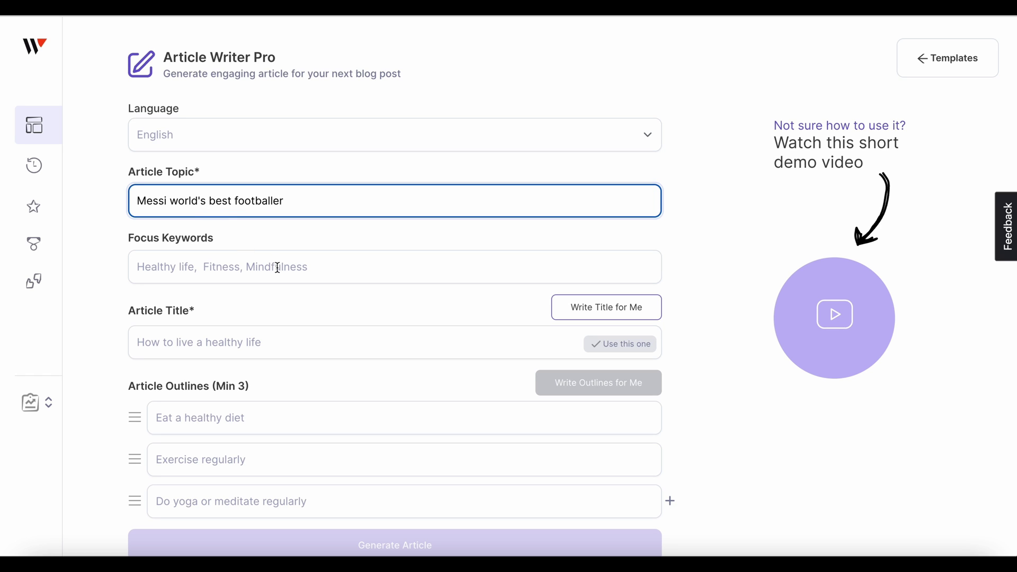
{"action": "left_click", "coordinate": [276, 268]}
{"action": "type", "text": "Bes"}
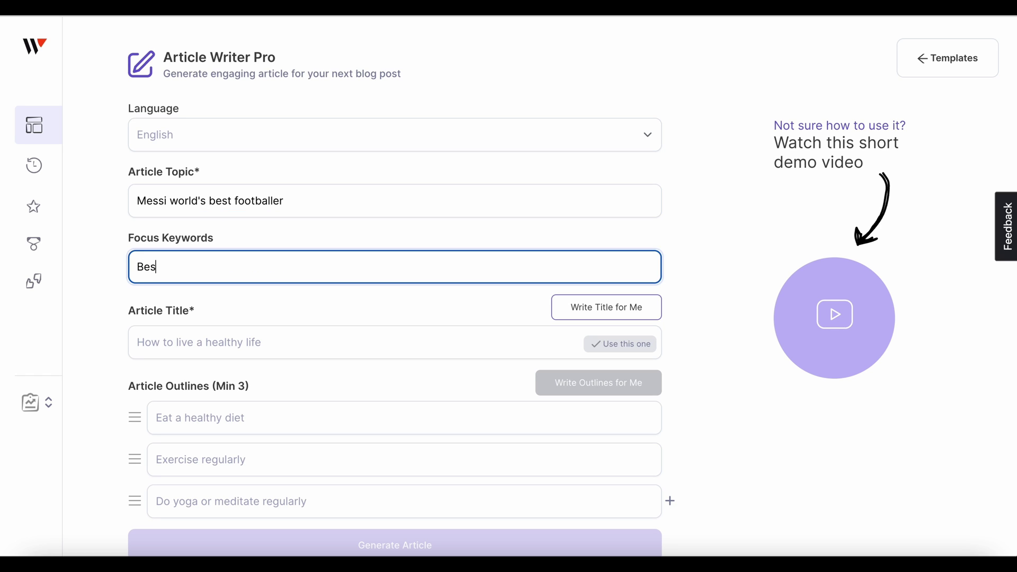
{"action": "type", "text": "t footballer"}
{"action": "type", "text": ","}
{"action": "left_click", "coordinate": [285, 307]}
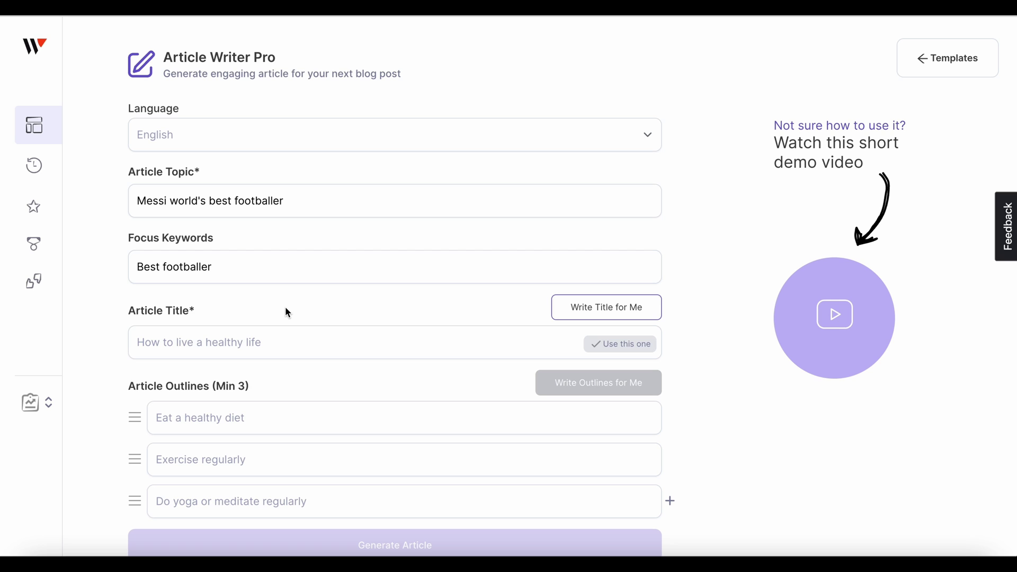
Step: Clear a hand-typed title and generate four AI title suggestions about Messi
{"action": "left_click", "coordinate": [188, 340]}
{"action": "type", "text": "Why "}
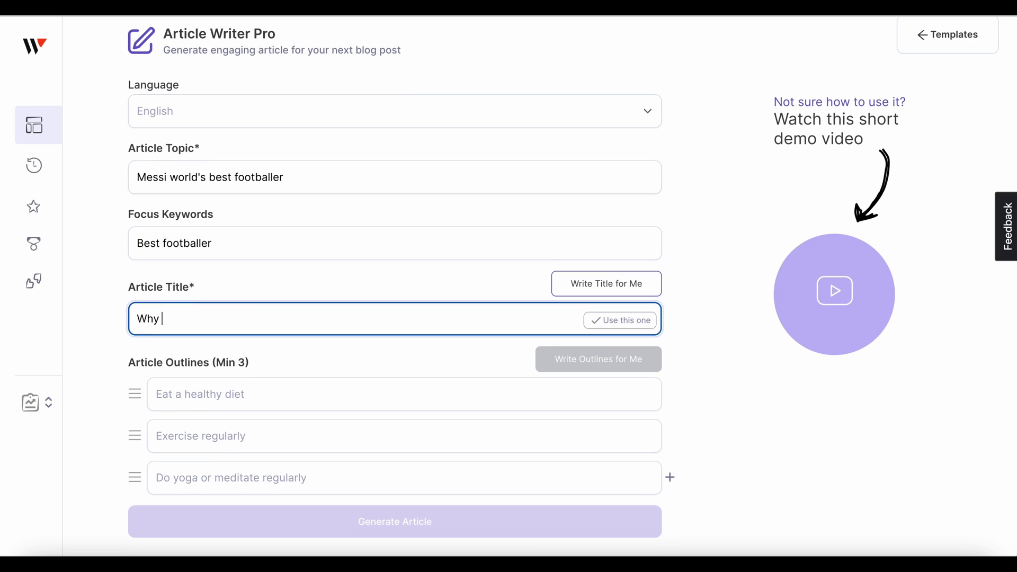
{"action": "type", "text": "Messi is the bes"}
{"action": "type", "text": "t"}
{"action": "key", "text": "ctrl+a"}
{"action": "key", "text": "BackSpace"}
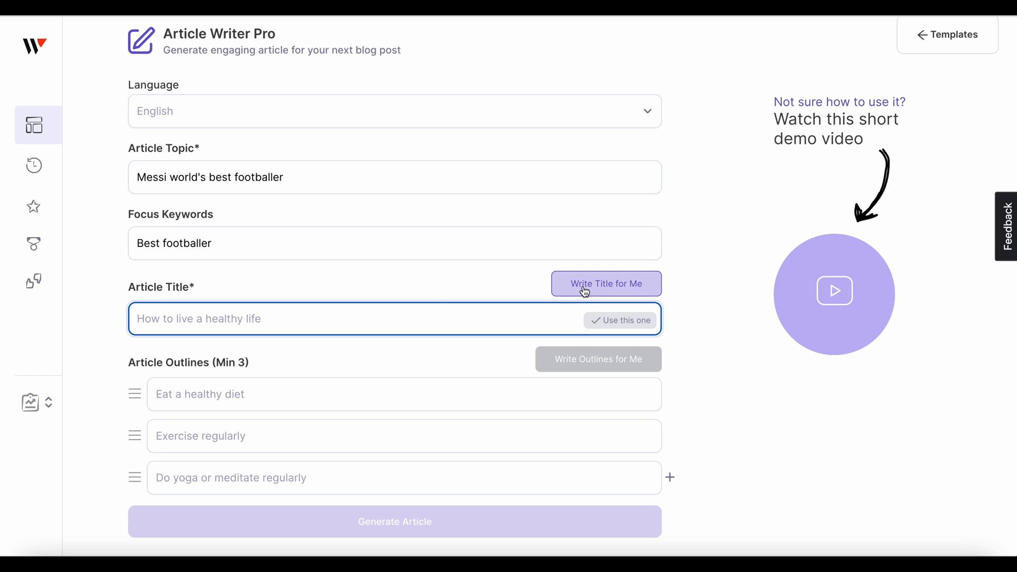
{"action": "left_click", "coordinate": [618, 297]}
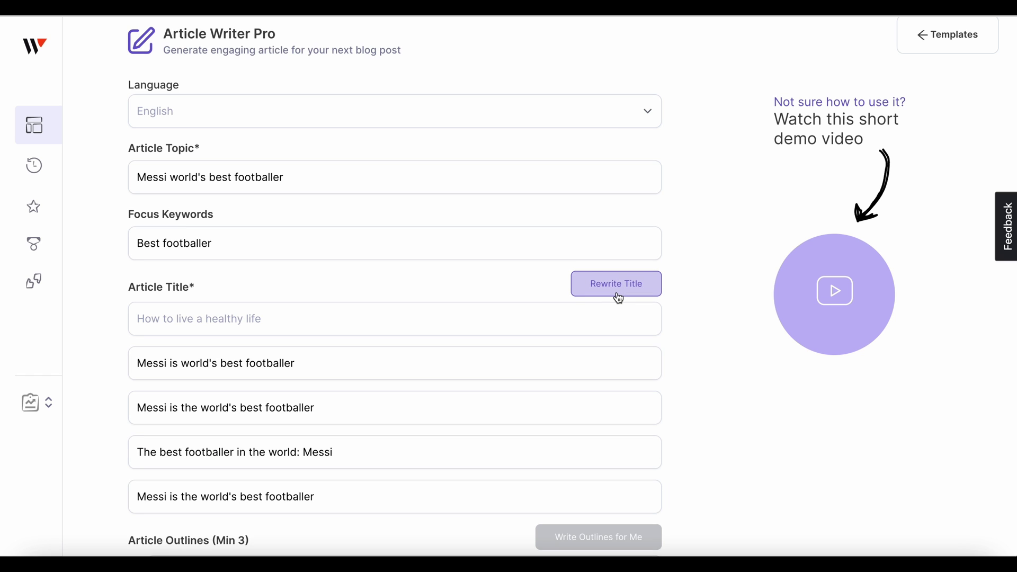
{"action": "scroll", "coordinate": [314, 457], "scroll_direction": "down", "scroll_amount": 1}
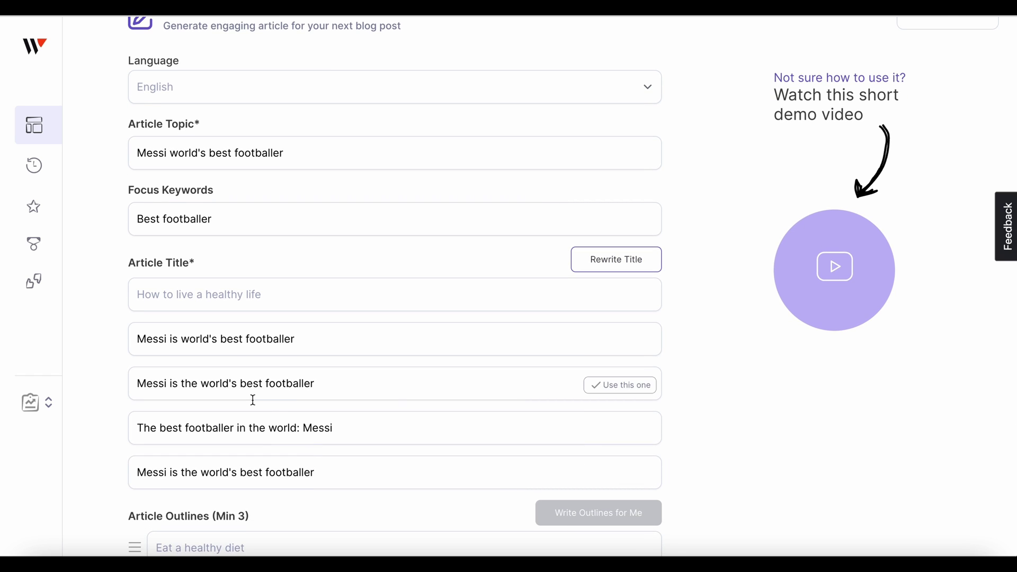
{"action": "scroll", "coordinate": [396, 403], "scroll_direction": "up", "scroll_amount": 2}
Step: Change the topic to Neymar and adopt 'The Neymar Effect: How One Player Transformed Soccer' as title
{"action": "double_click", "coordinate": [142, 200]}
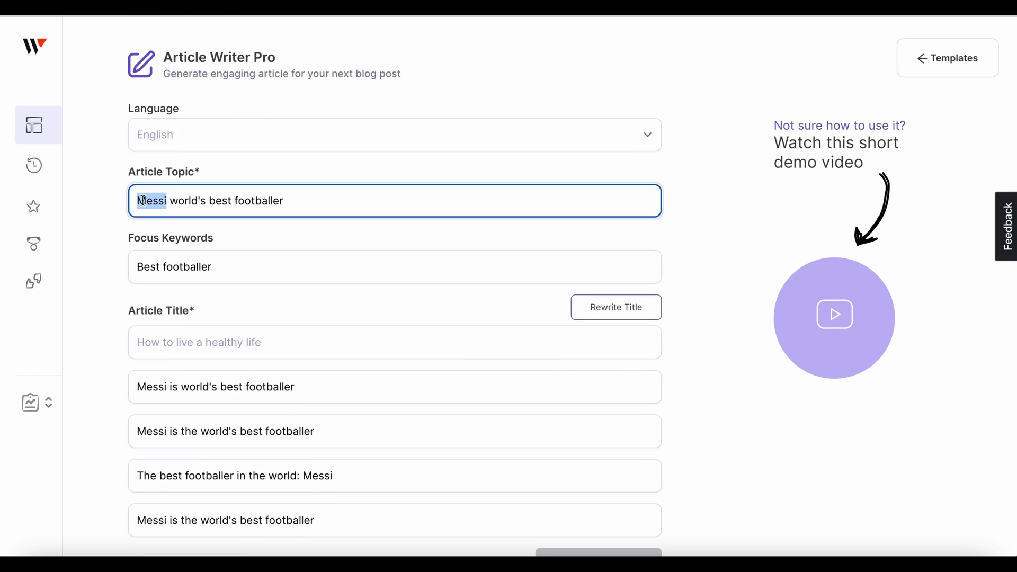
{"action": "type", "text": "Ney"}
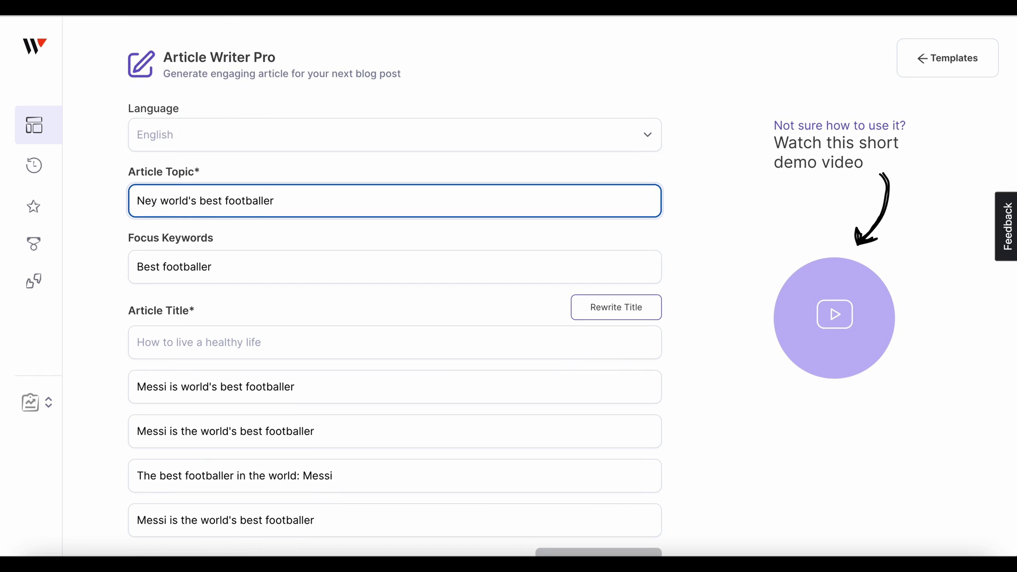
{"action": "type", "text": "mar"}
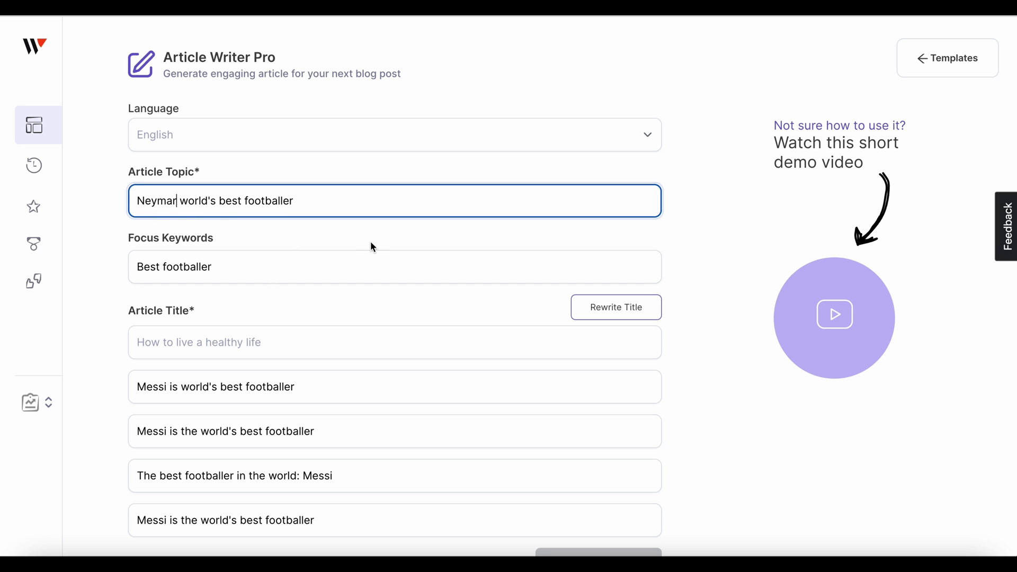
{"action": "left_click", "coordinate": [276, 231]}
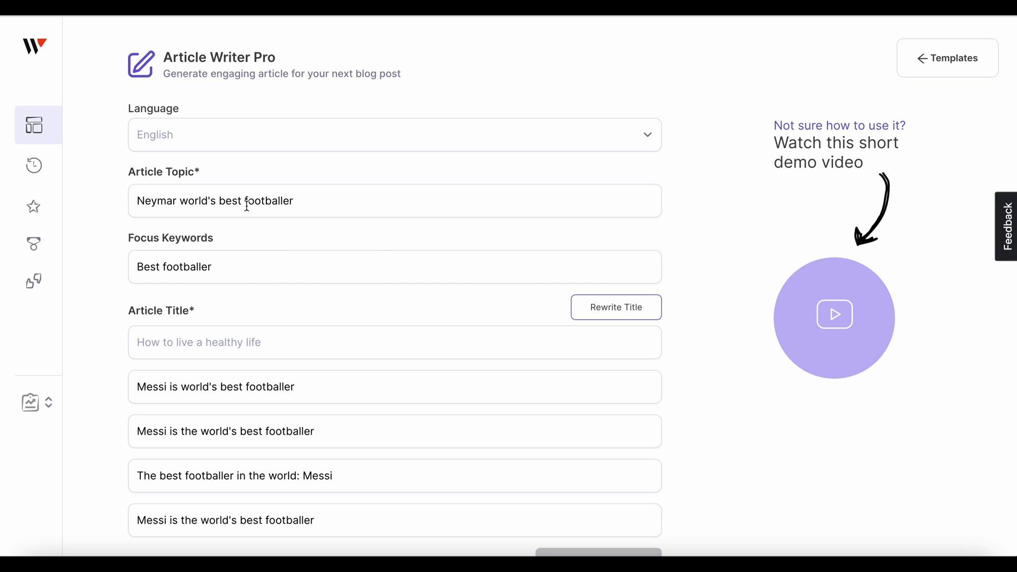
{"action": "left_click", "coordinate": [603, 317]}
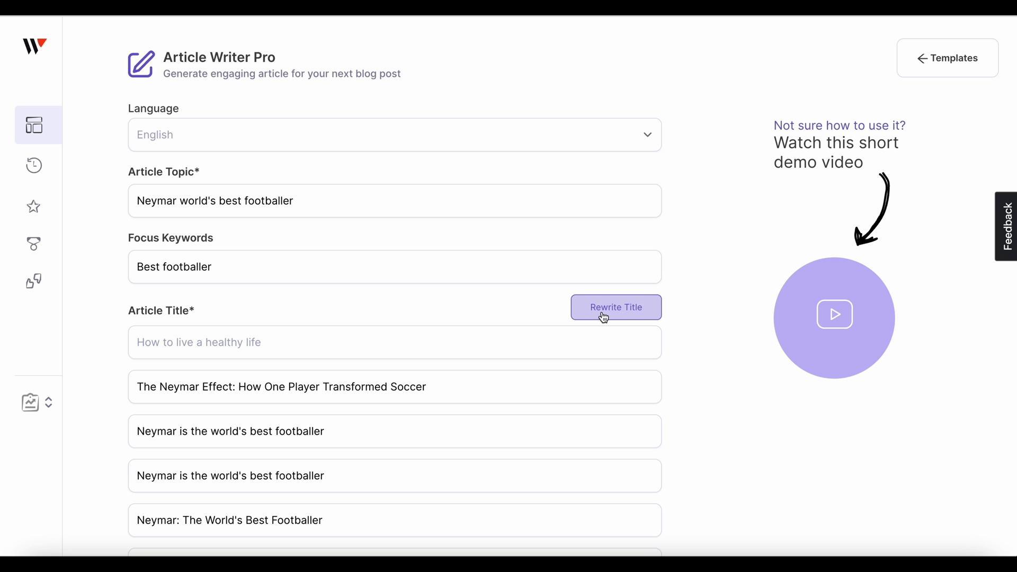
{"action": "scroll", "coordinate": [495, 406], "scroll_direction": "down", "scroll_amount": 1}
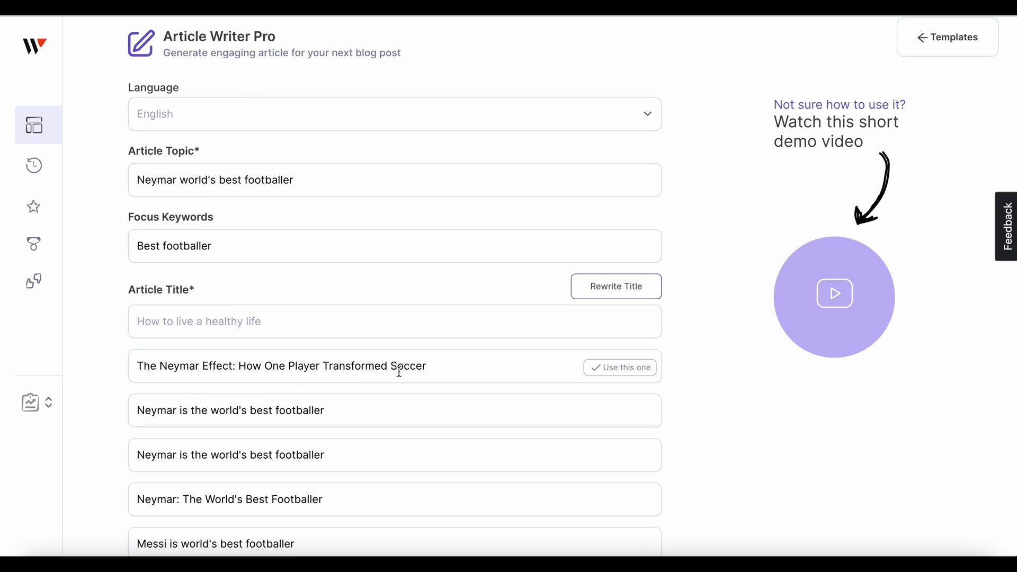
{"action": "left_click", "coordinate": [611, 371]}
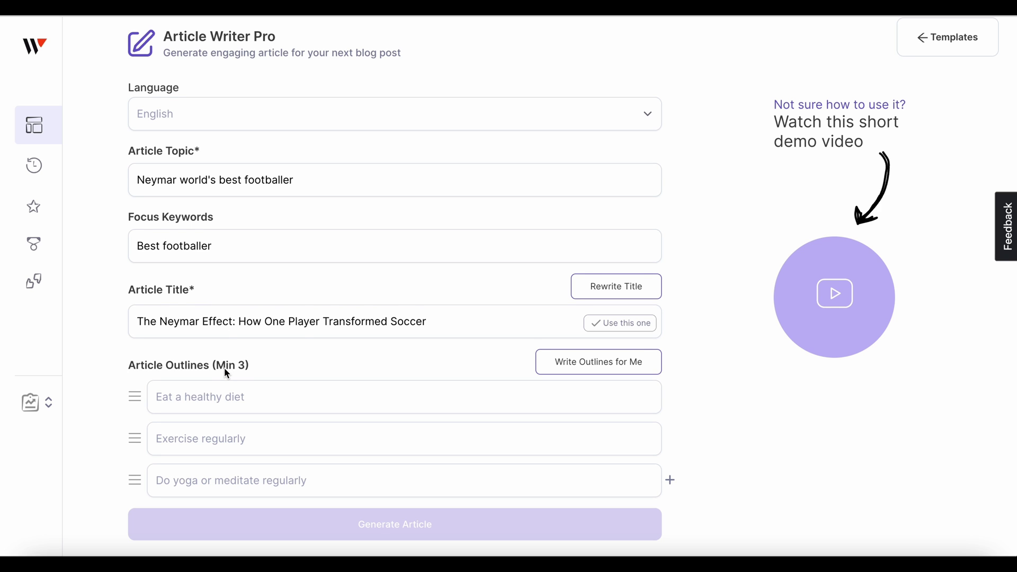
{"action": "scroll", "coordinate": [224, 368], "scroll_direction": "down", "scroll_amount": 1}
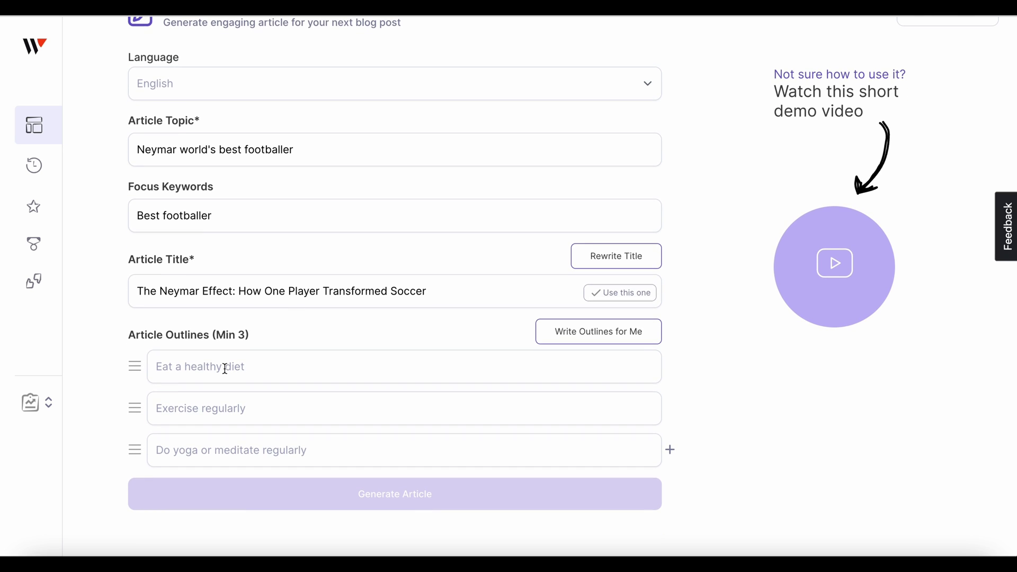
Step: Generate four Neymar outline headings and drag the title heading to the end
{"action": "left_click", "coordinate": [259, 370]}
{"action": "left_click", "coordinate": [231, 411]}
{"action": "left_click", "coordinate": [230, 441]}
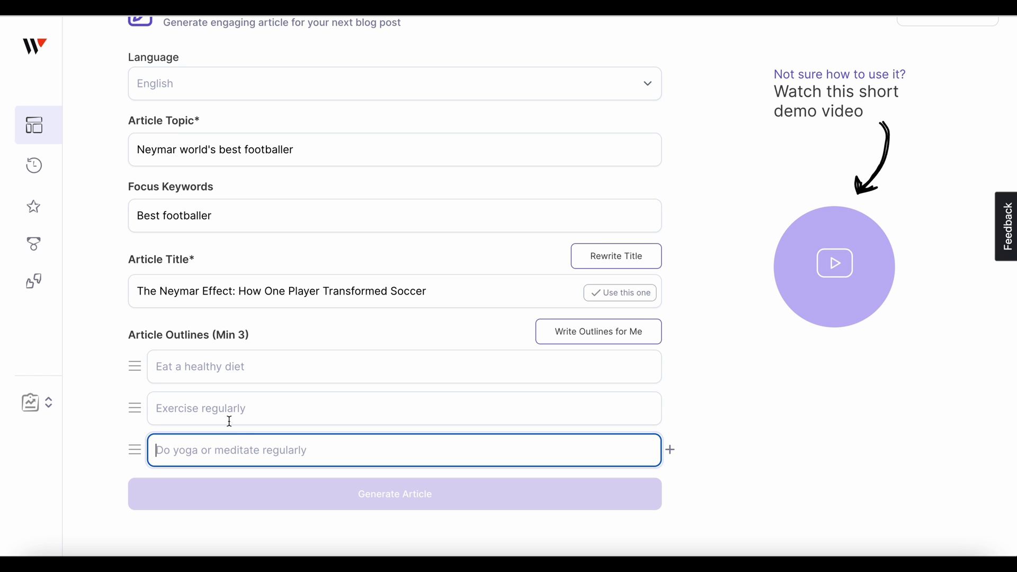
{"action": "left_click", "coordinate": [228, 336]}
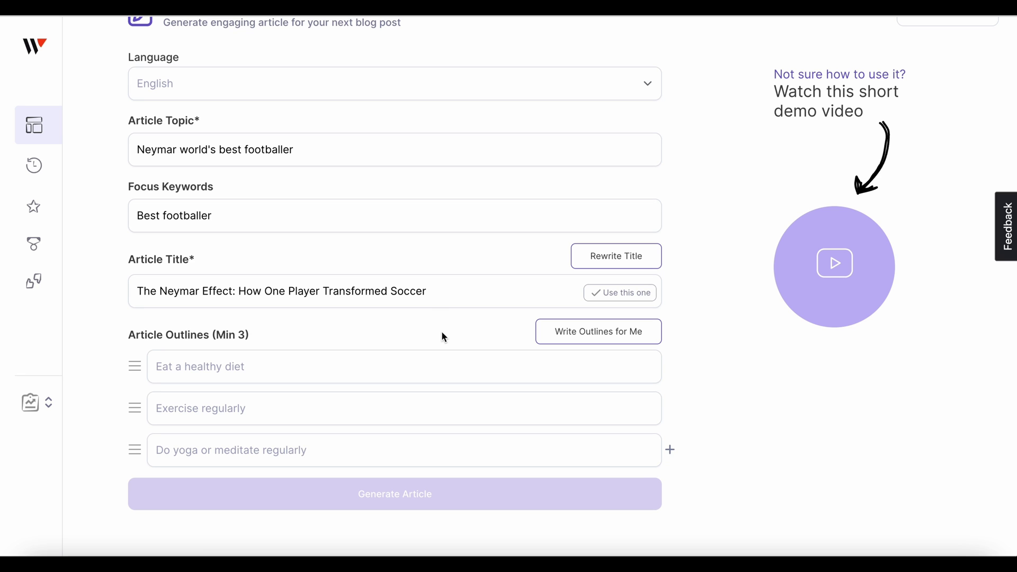
{"action": "left_click", "coordinate": [584, 341]}
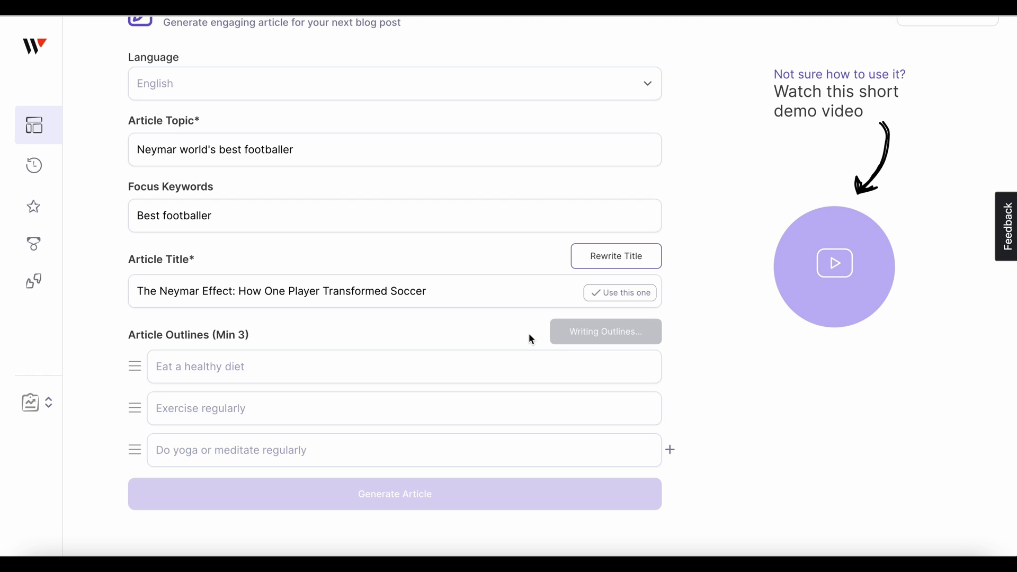
{"action": "scroll", "coordinate": [374, 402], "scroll_direction": "down", "scroll_amount": 1}
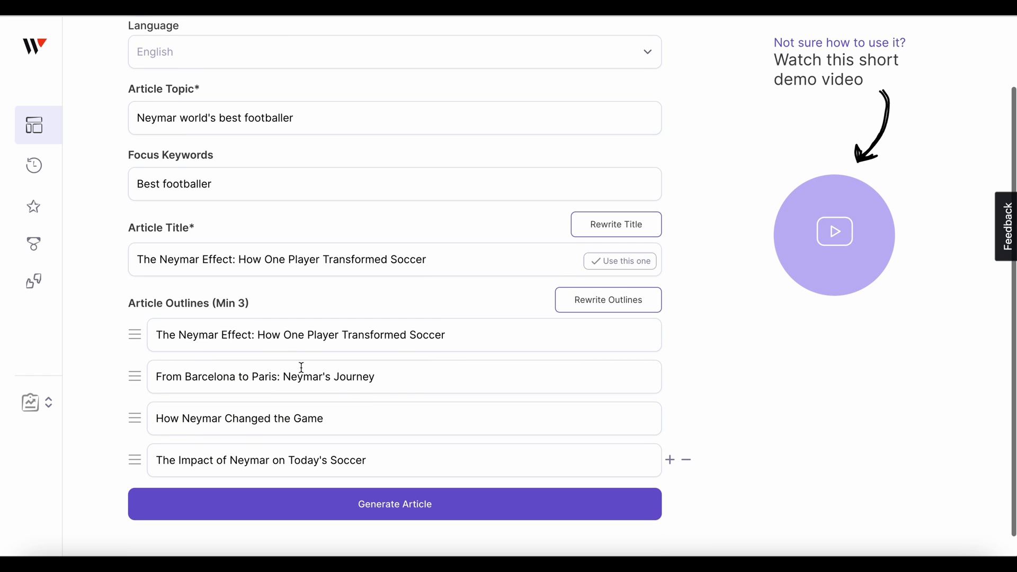
{"action": "triple_click", "coordinate": [262, 335]}
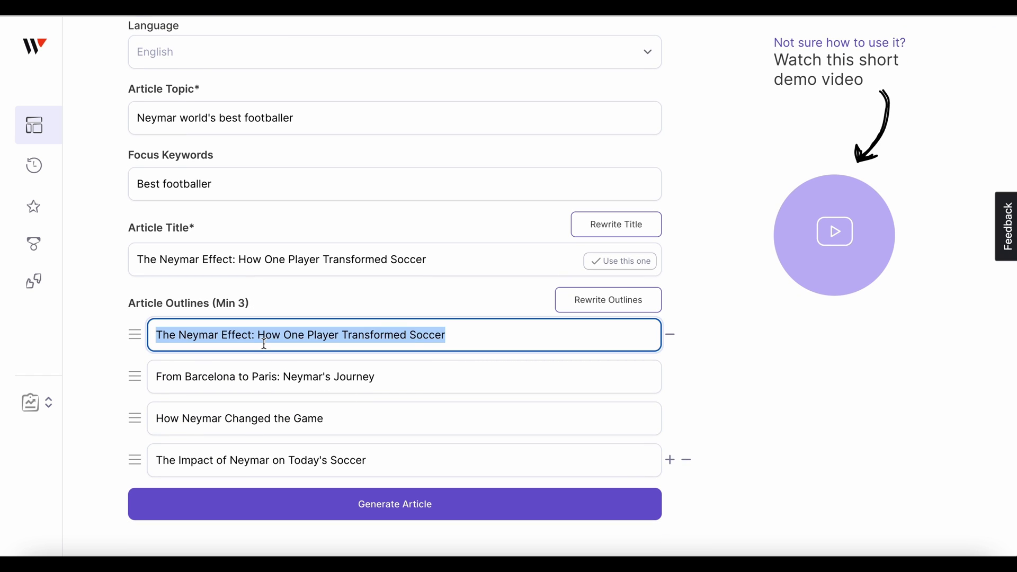
{"action": "left_click_drag", "start_coordinate": [134, 334], "coordinate": [134, 467]}
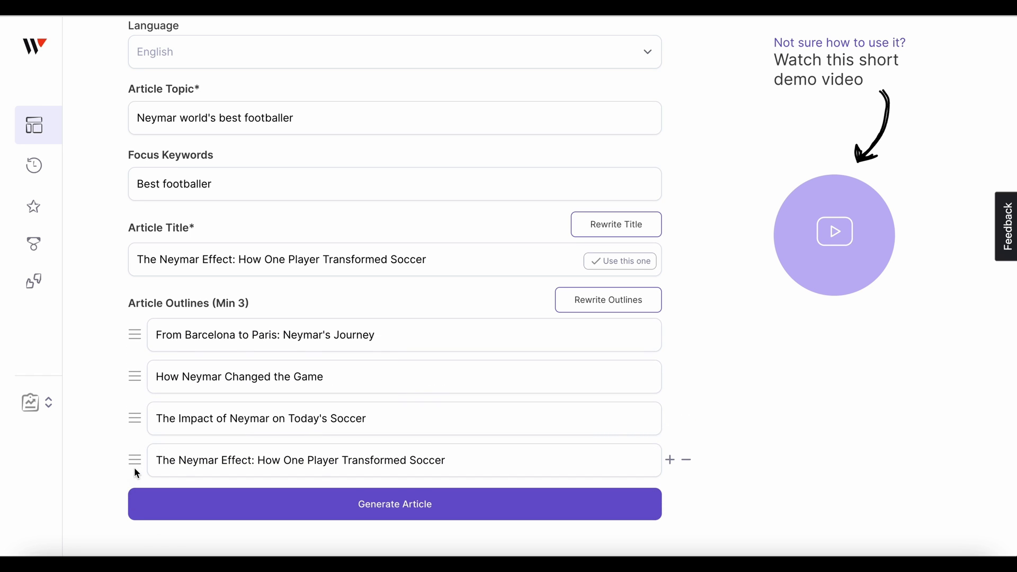
Step: Trim the outline to three headings and generate the 702-word Neymar article
{"action": "left_click", "coordinate": [686, 459]}
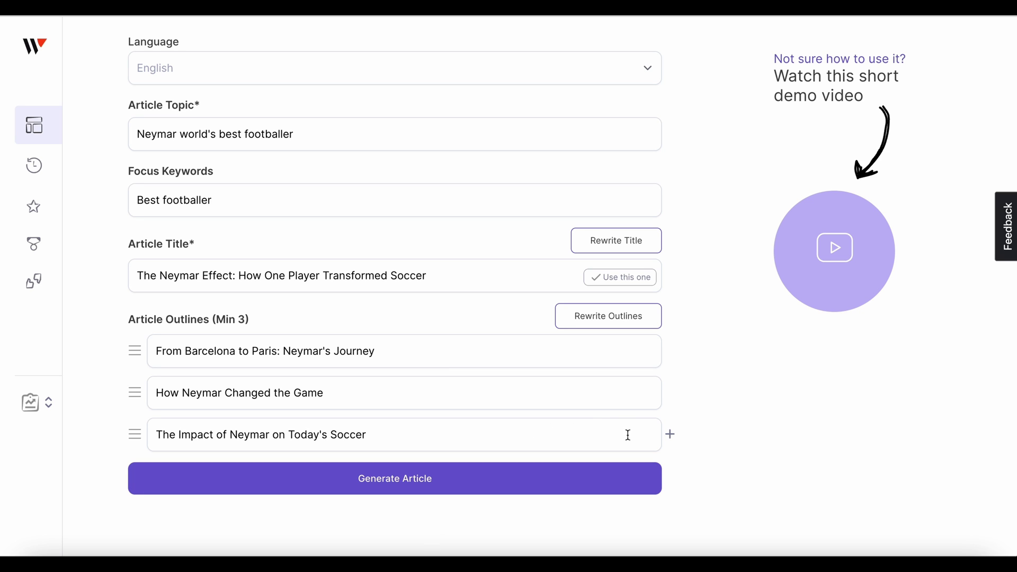
{"action": "left_click", "coordinate": [671, 435]}
{"action": "left_click", "coordinate": [413, 448]}
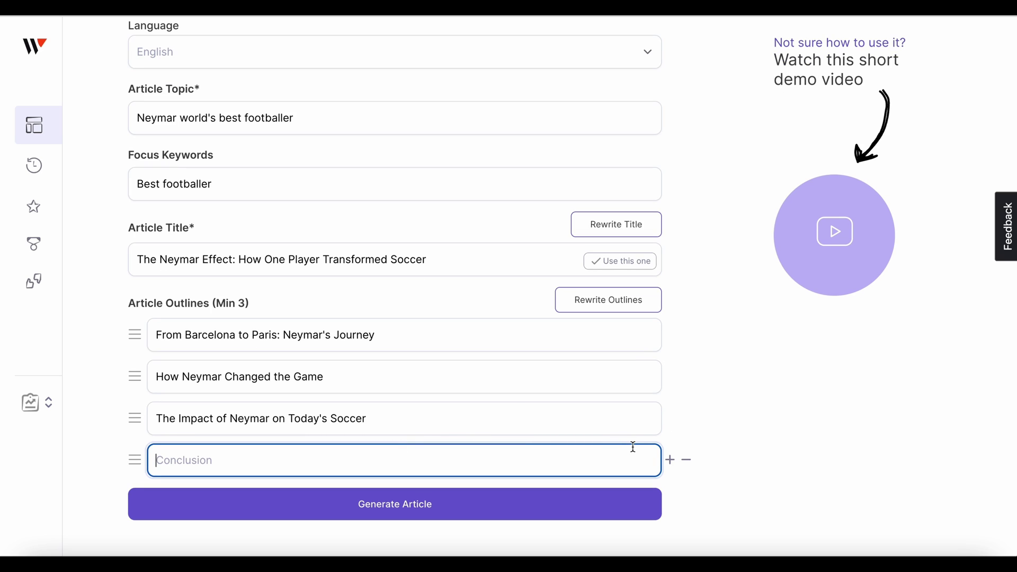
{"action": "left_click", "coordinate": [688, 460]}
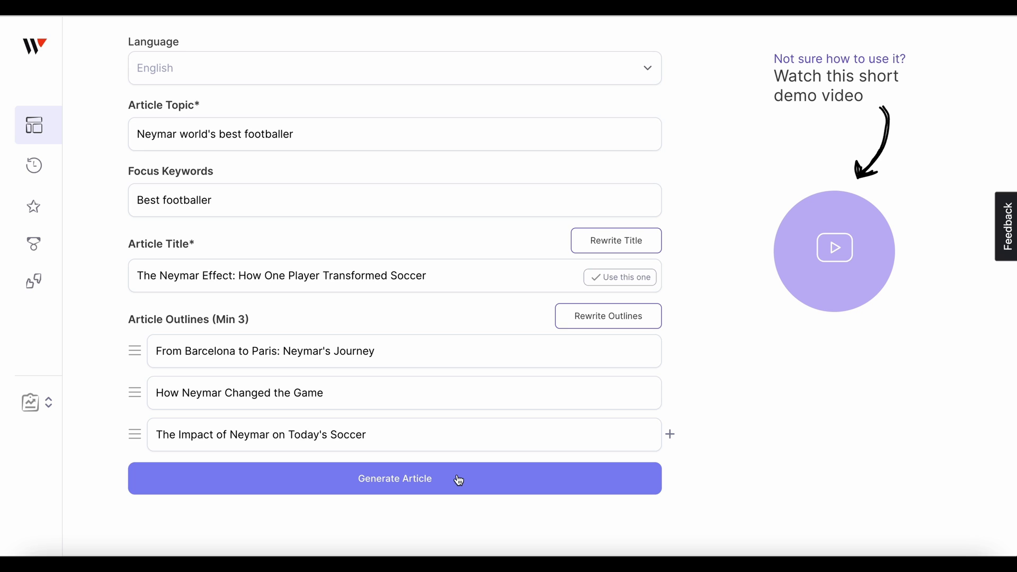
{"action": "left_click", "coordinate": [458, 481]}
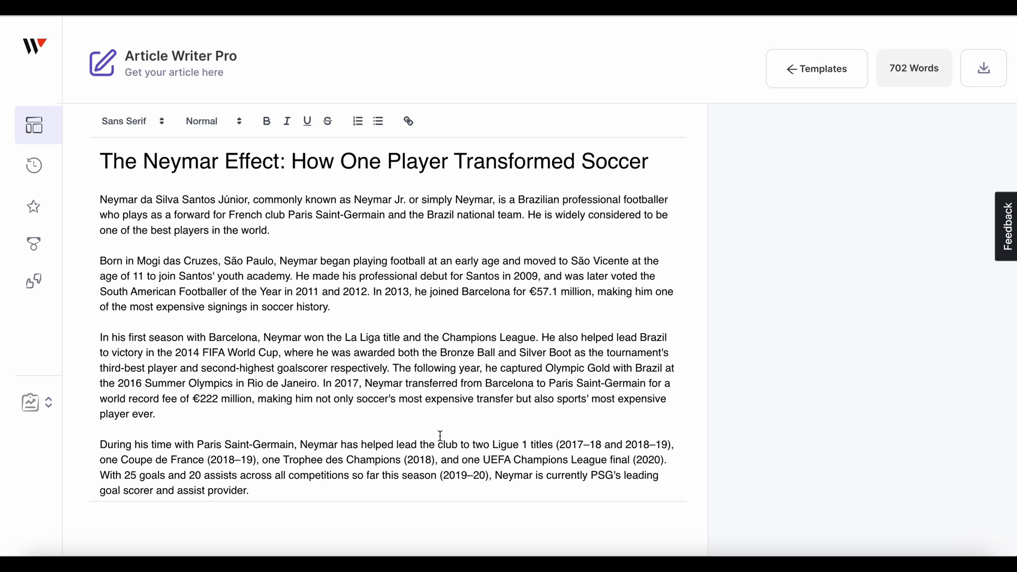
{"action": "scroll", "coordinate": [440, 437], "scroll_direction": "down", "scroll_amount": 5}
{"action": "scroll", "coordinate": [439, 436], "scroll_direction": "down", "scroll_amount": 5}
{"action": "scroll", "coordinate": [440, 436], "scroll_direction": "down", "scroll_amount": 5}
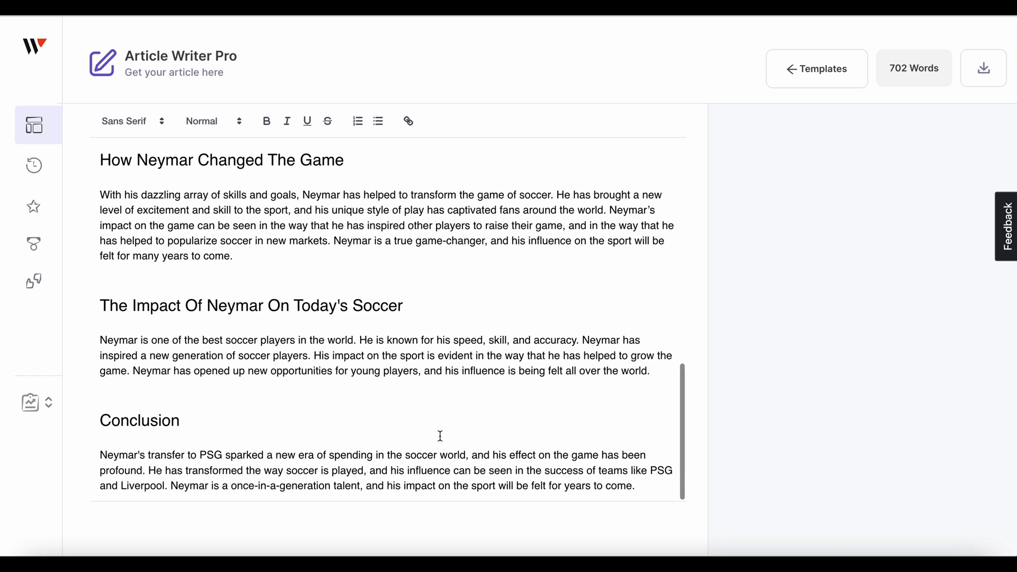
{"action": "scroll", "coordinate": [440, 436], "scroll_direction": "up", "scroll_amount": 15}
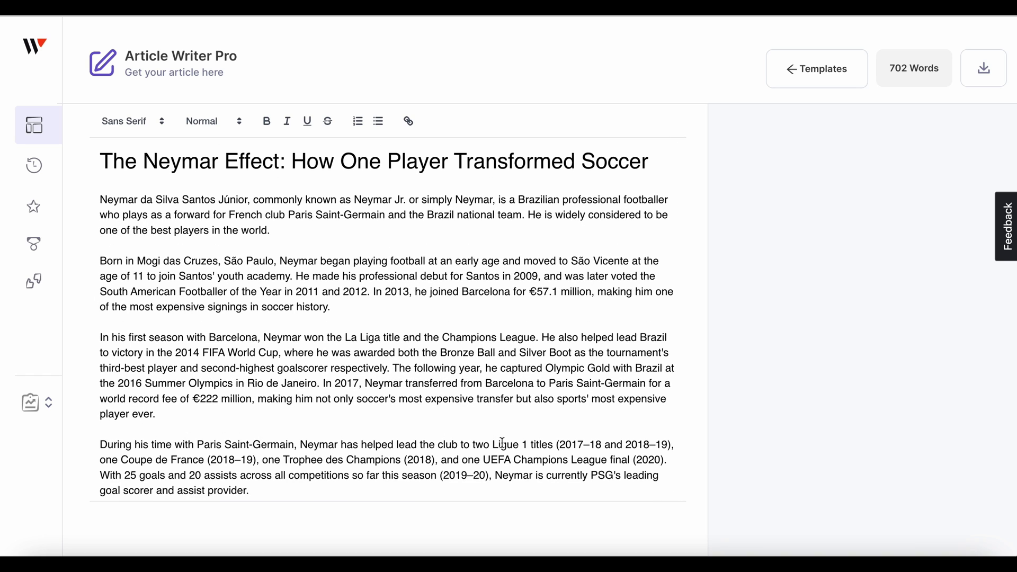
{"action": "scroll", "coordinate": [633, 267], "scroll_direction": "down", "scroll_amount": 15}
{"action": "scroll", "coordinate": [633, 271], "scroll_direction": "up", "scroll_amount": 15}
{"action": "scroll", "coordinate": [632, 270], "scroll_direction": "down", "scroll_amount": 15}
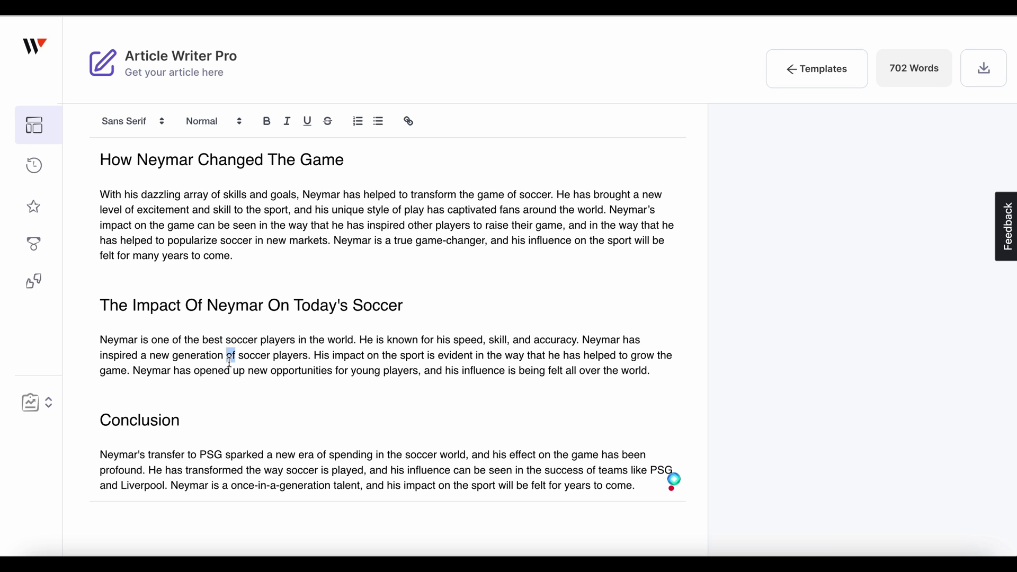
Step: Replace the 'Impact Of Neymar On Today's Soccer' paragraph with the 35-word shortened version
{"action": "triple_click", "coordinate": [231, 354]}
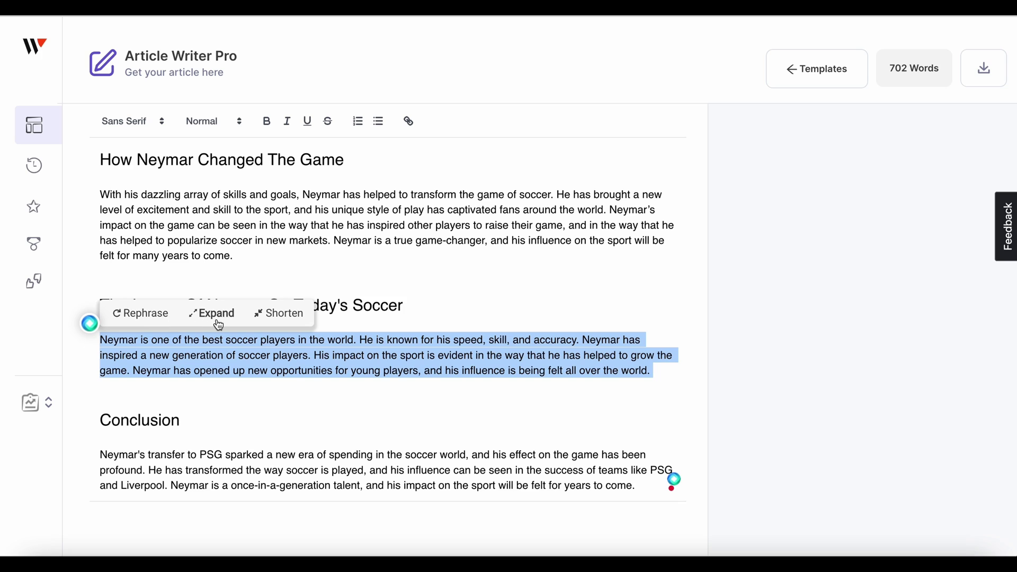
{"action": "left_click", "coordinate": [286, 316]}
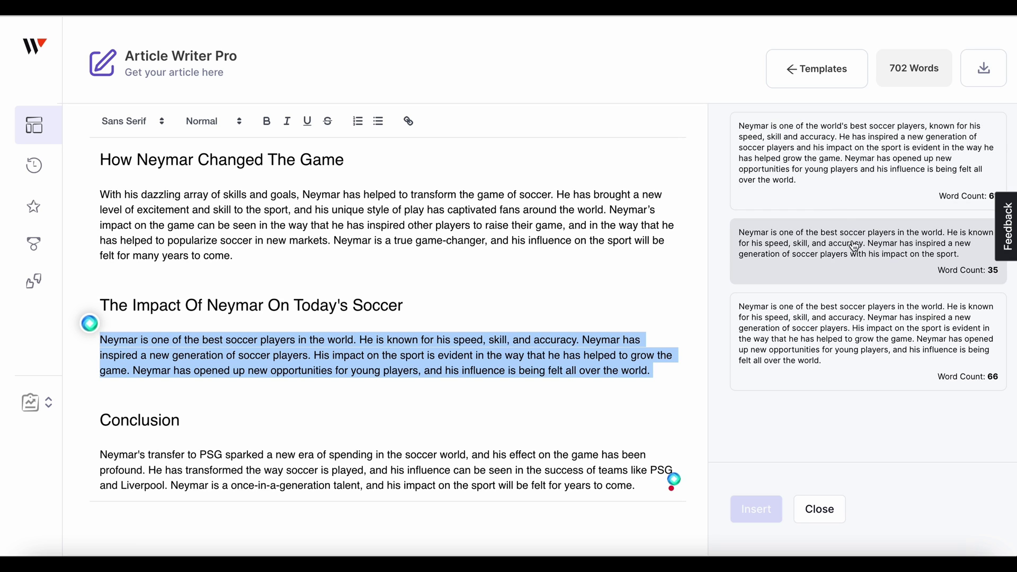
{"action": "left_click", "coordinate": [852, 263]}
{"action": "left_click", "coordinate": [756, 509]}
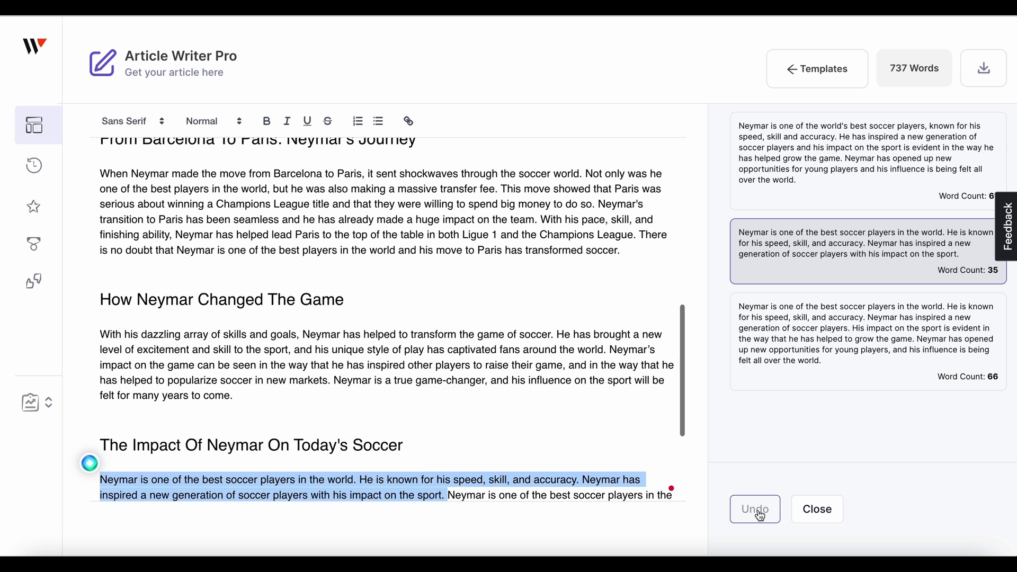
{"action": "scroll", "coordinate": [556, 405], "scroll_direction": "down", "scroll_amount": 1}
{"action": "left_click_drag", "start_coordinate": [447, 369], "coordinate": [461, 419]}
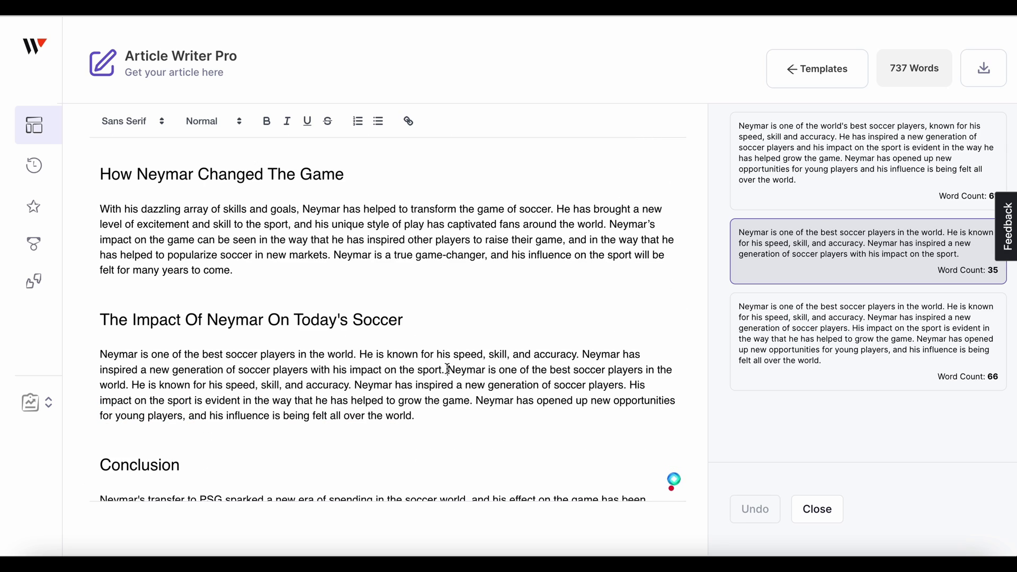
{"action": "key", "text": "BackSpace"}
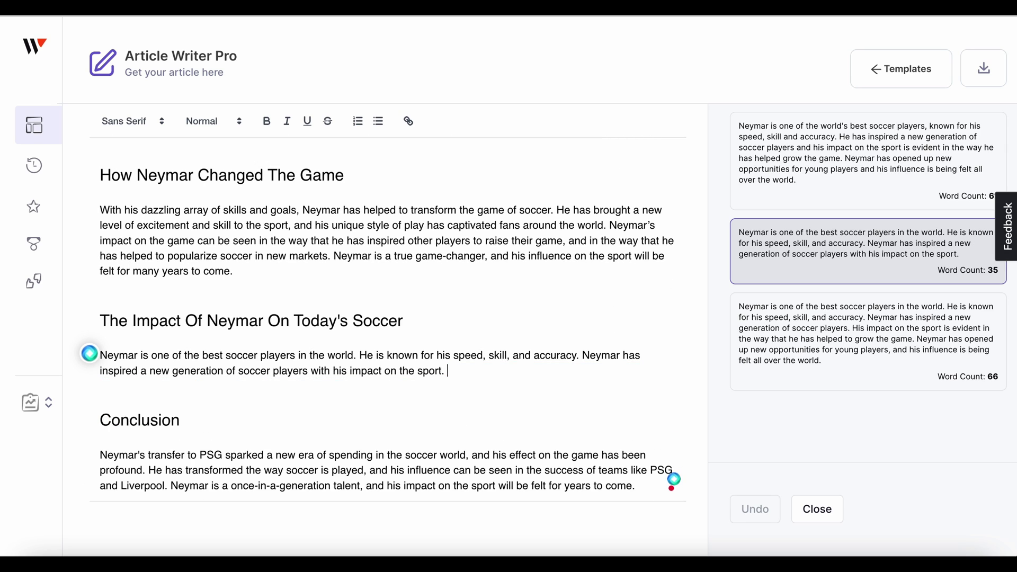
{"action": "left_click", "coordinate": [817, 510]}
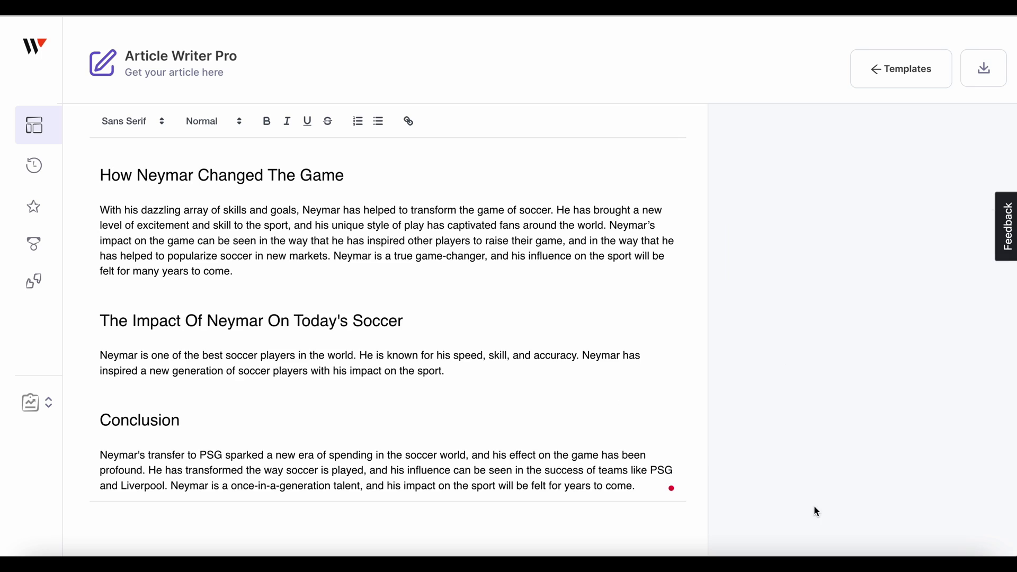
{"action": "scroll", "coordinate": [566, 408], "scroll_direction": "up", "scroll_amount": 10}
{"action": "scroll", "coordinate": [572, 409], "scroll_direction": "down", "scroll_amount": 10}
{"action": "scroll", "coordinate": [575, 409], "scroll_direction": "up", "scroll_amount": 4}
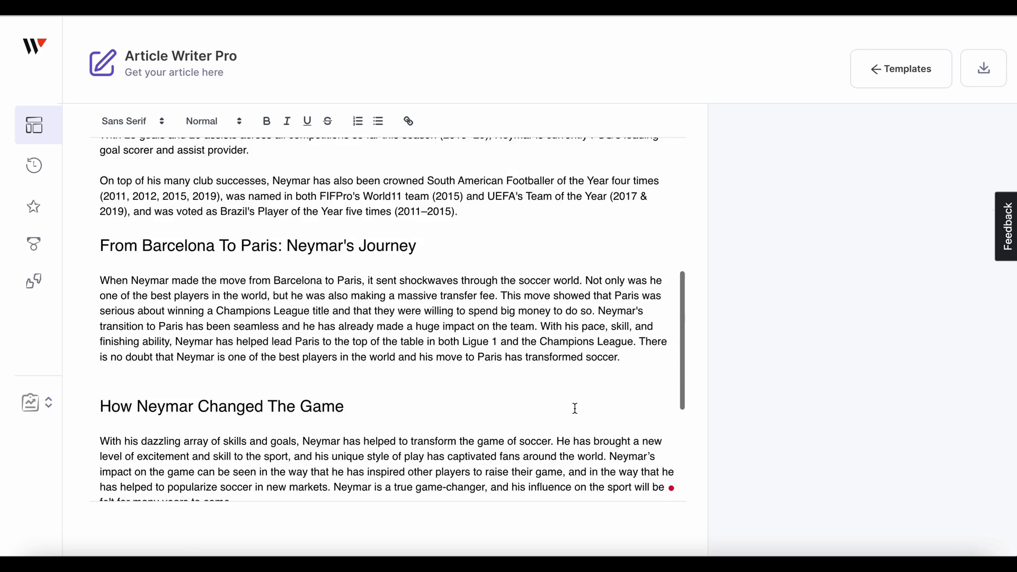
{"action": "scroll", "coordinate": [574, 409], "scroll_direction": "up", "scroll_amount": 6}
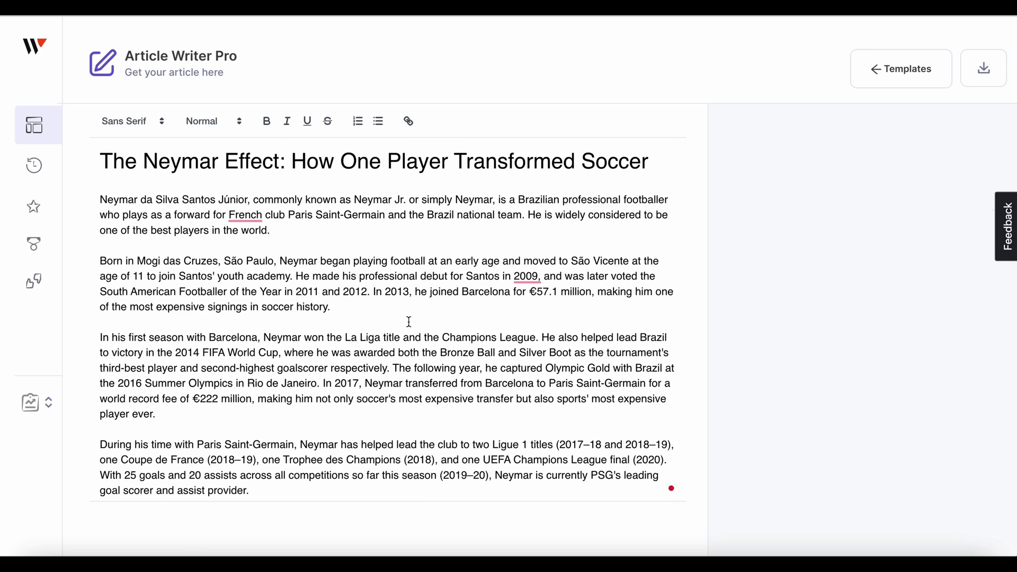